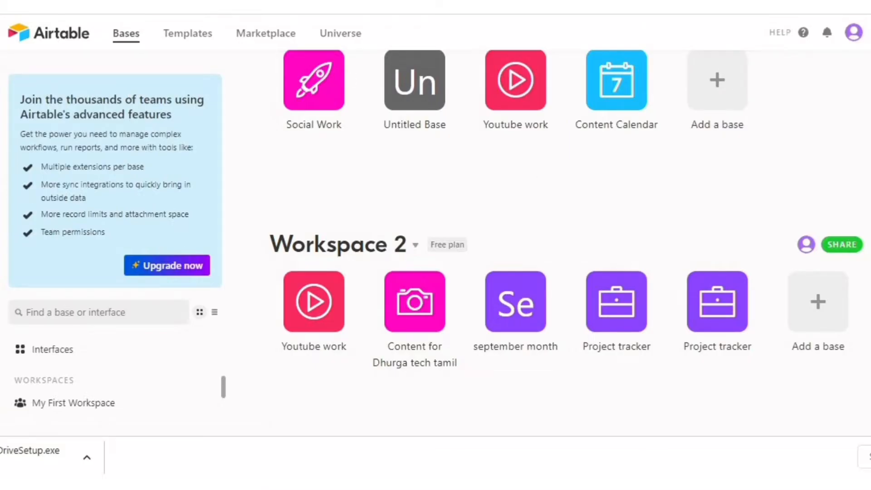
Open the september month base from Workspace 2 and look across its Instagram post Kanban board.
scroll(568, 218, up, 8)
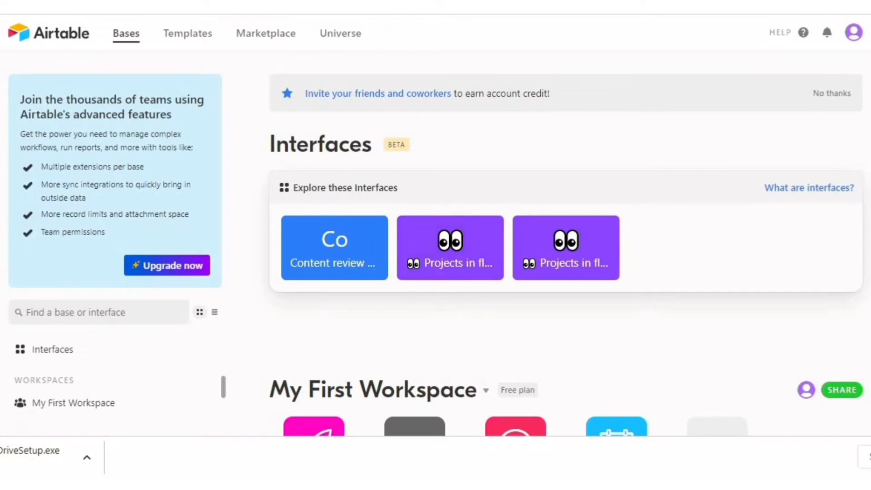
scroll(566, 254, down, 5)
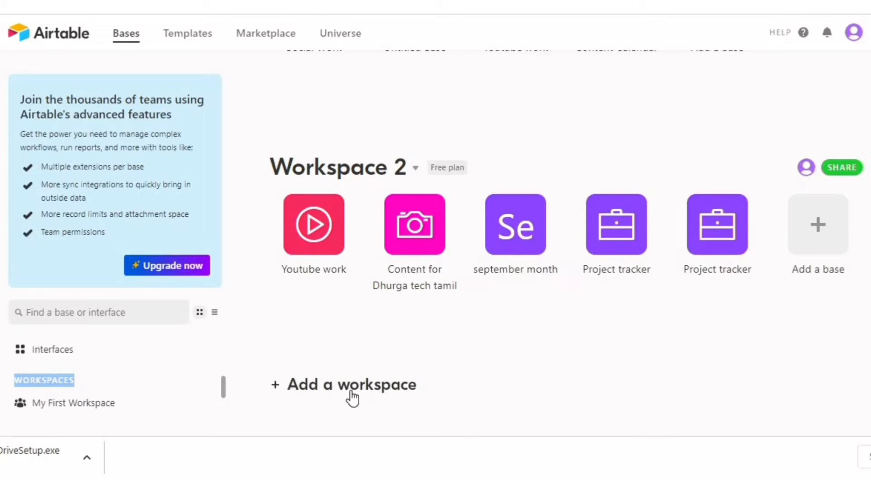
click(841, 167)
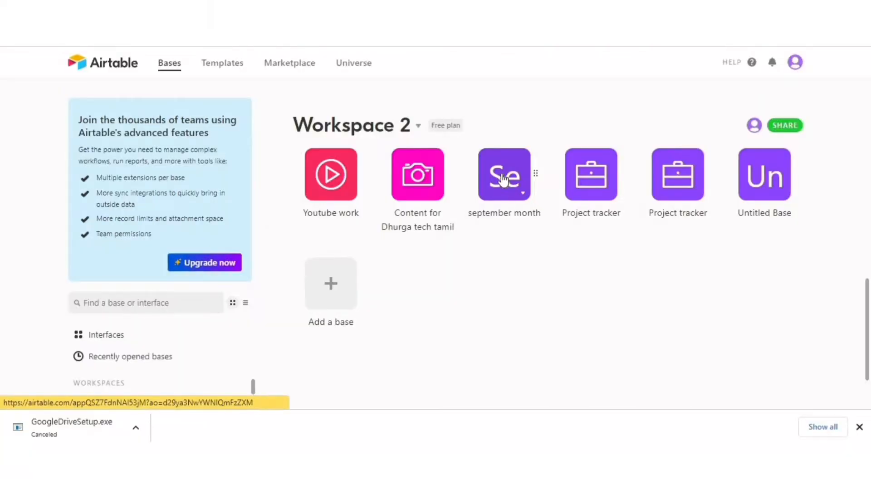
click(504, 179)
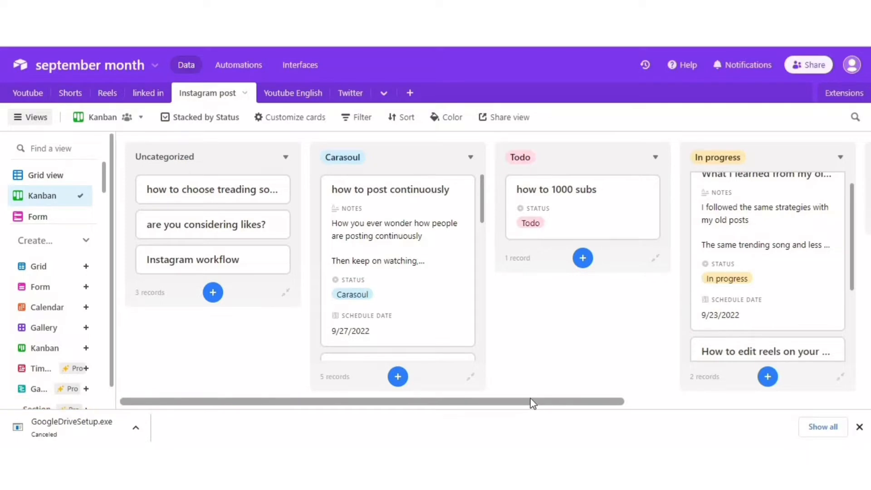
drag(531, 400, 363, 423)
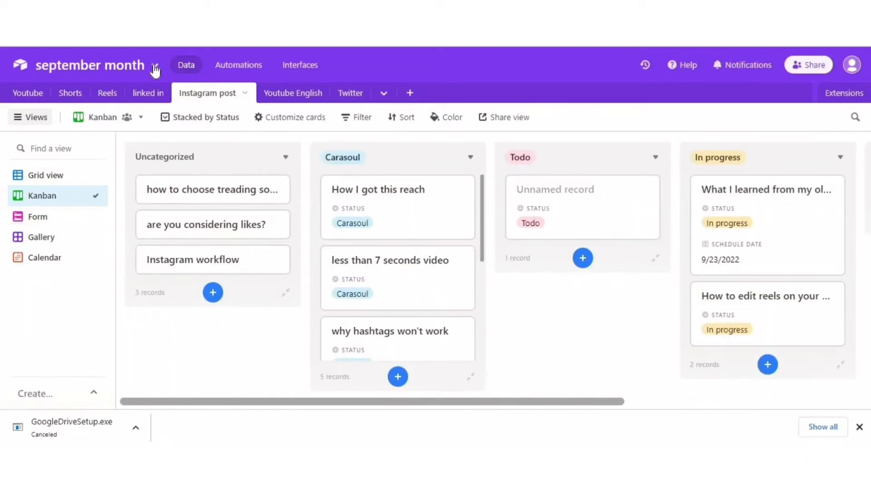
Open the september month base's details, collapse the base guide and expand the appearance options.
click(155, 68)
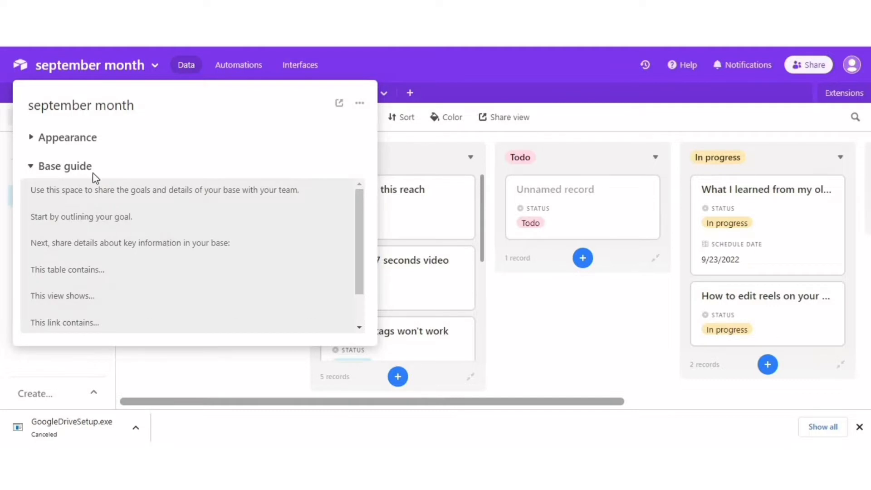
click(31, 167)
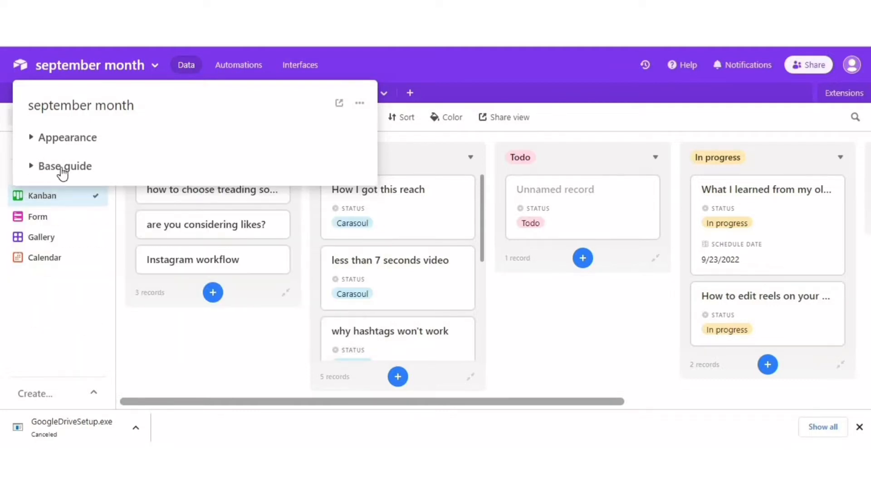
click(32, 138)
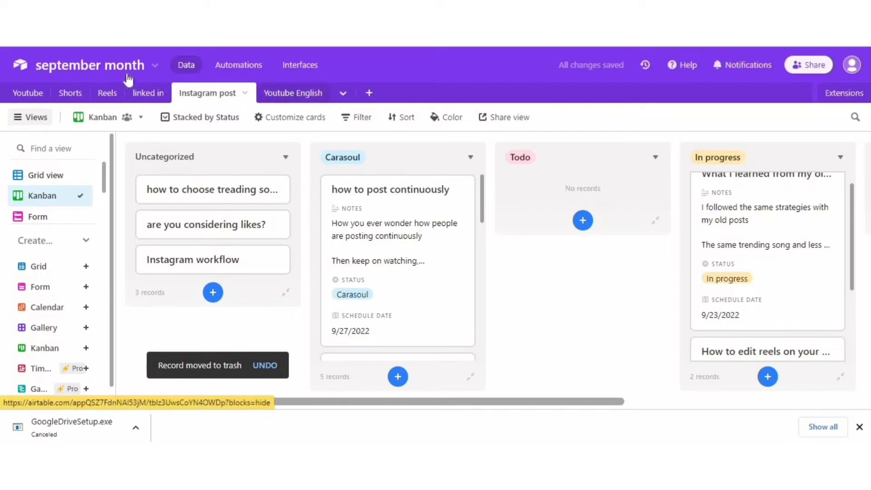
Create an empty table named Twitter in the september month base.
click(371, 94)
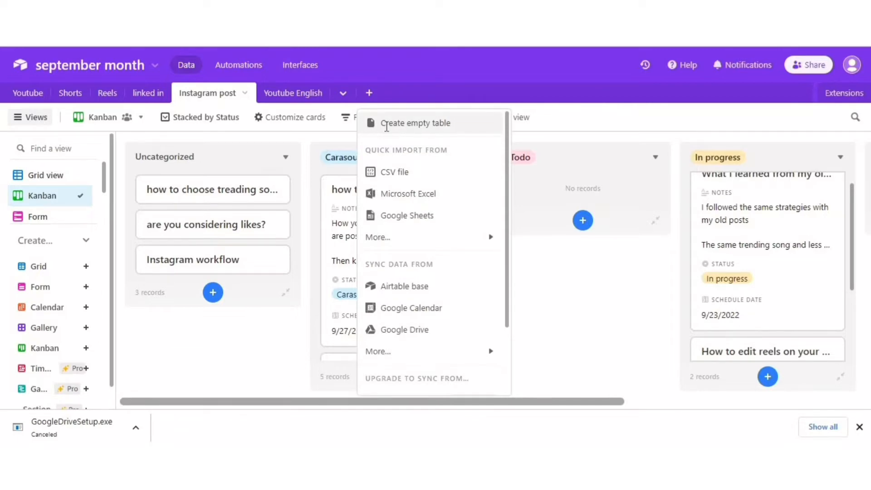
click(387, 125)
key(BackSpace)
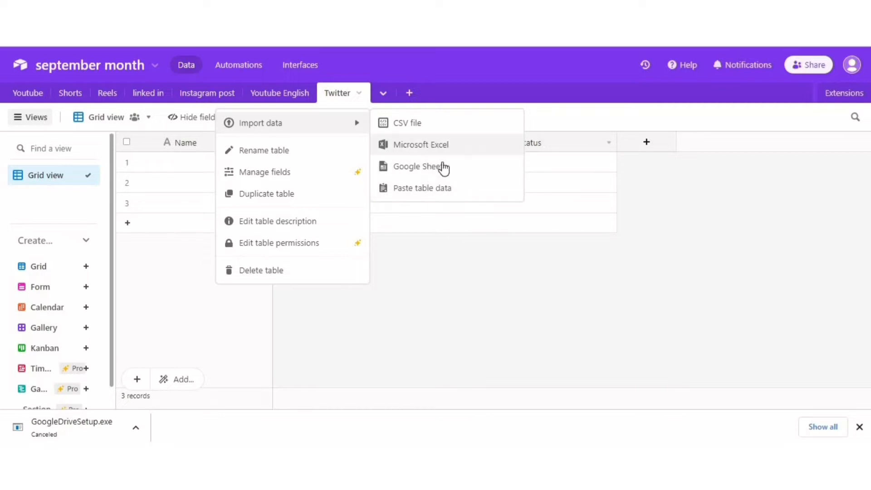
click(456, 273)
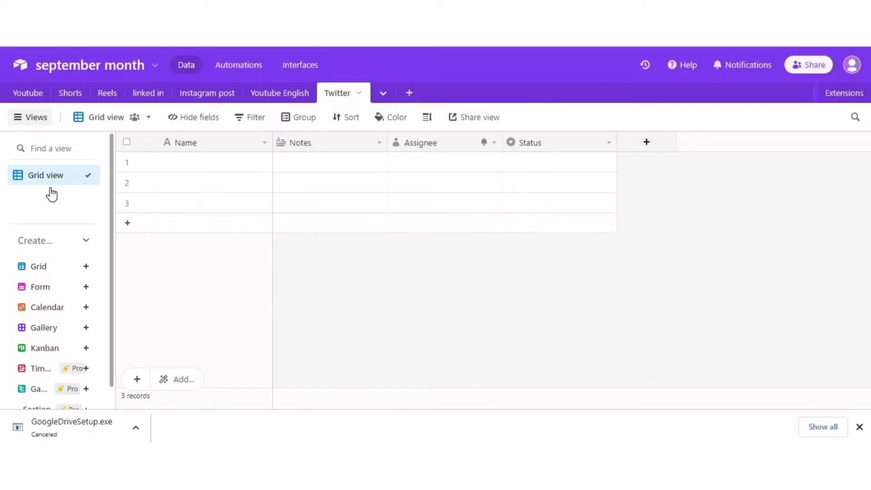
Create a collaborative Kanban view for the Twitter table and stack its records by the Status field.
click(76, 176)
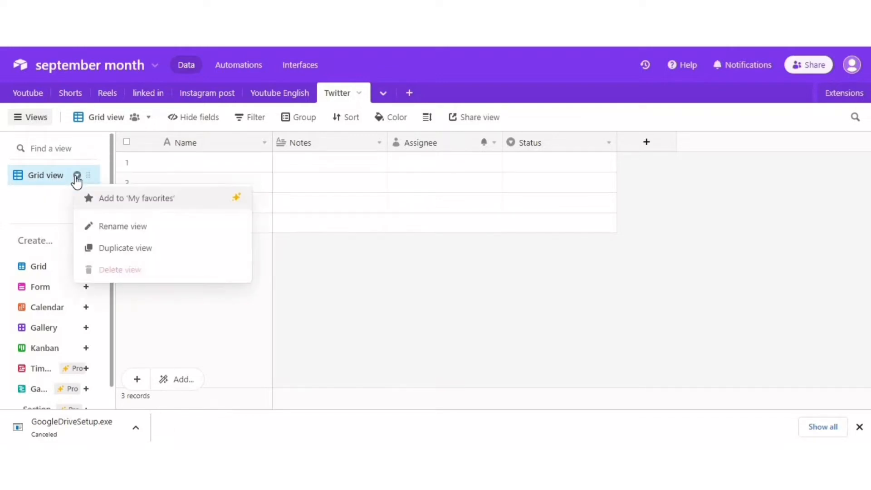
click(59, 202)
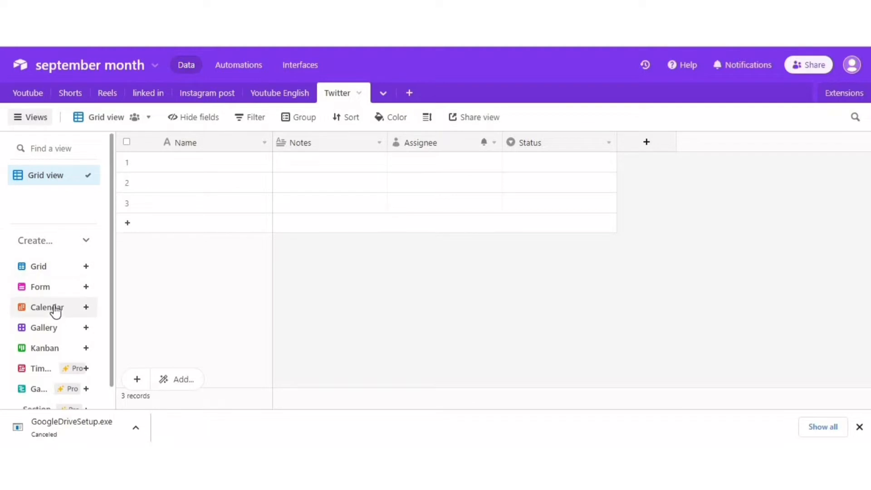
click(56, 348)
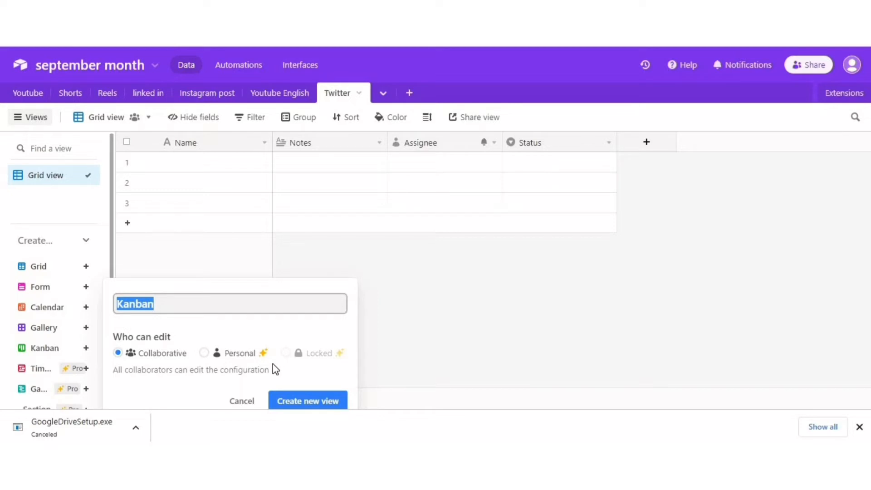
click(310, 402)
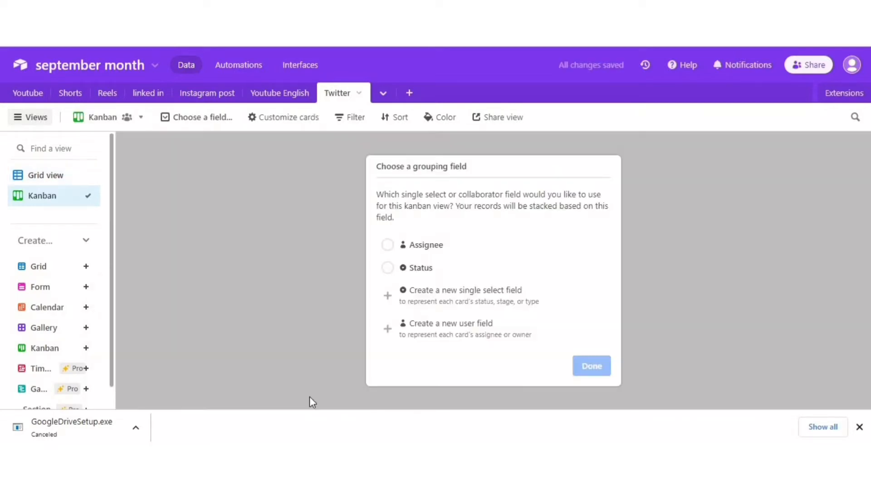
click(387, 268)
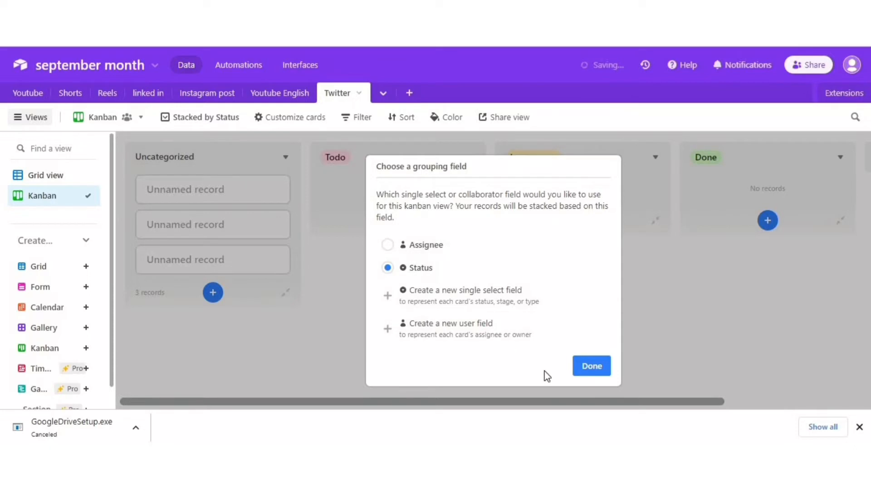
click(590, 370)
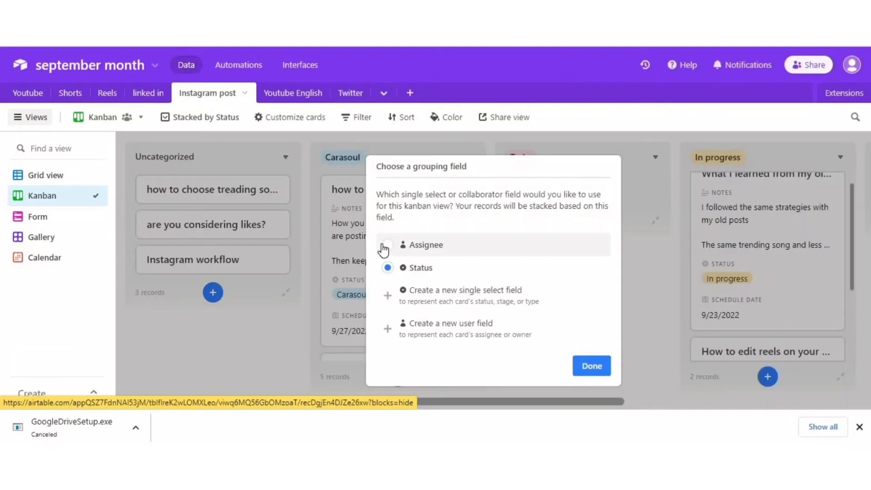
Stack the Instagram post table's Kanban view by the Assignee field.
click(388, 245)
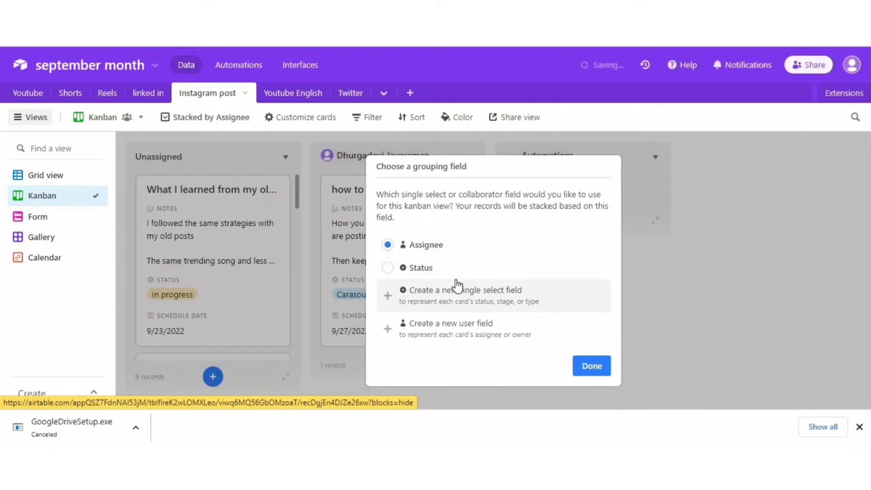
click(583, 368)
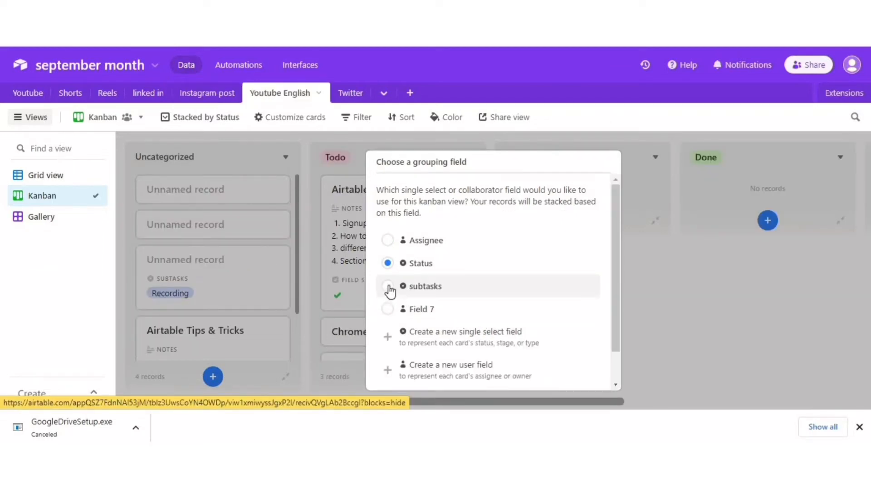
Stack the Youtube English table's Kanban view by the subtasks field.
click(388, 287)
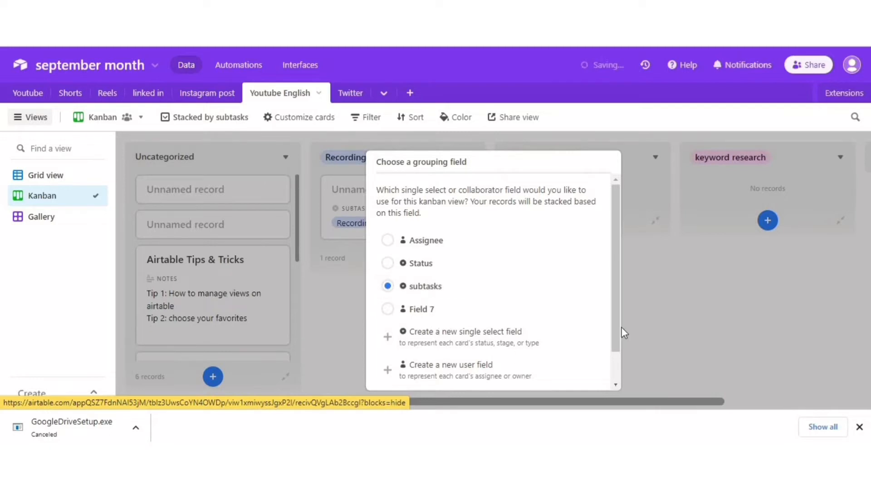
drag(614, 339, 622, 356)
click(353, 225)
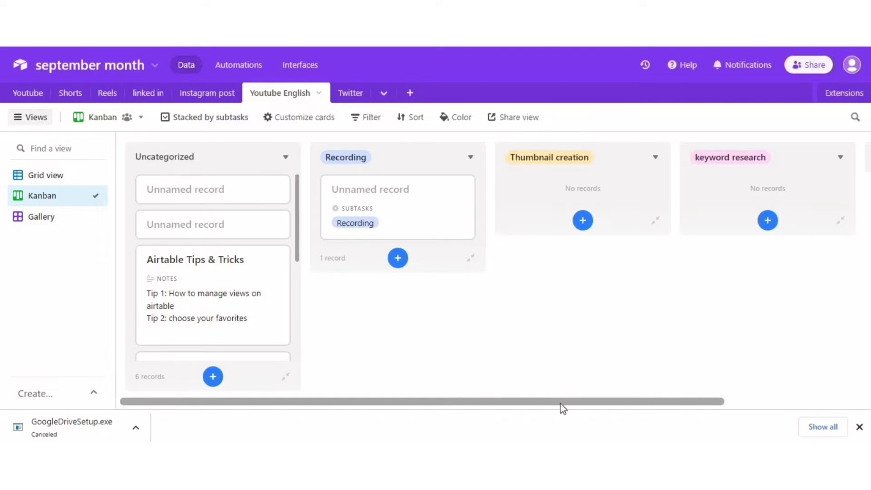
Name the stack after keyword research "upload" and give its label the orange colour.
drag(590, 407, 675, 410)
click(786, 158)
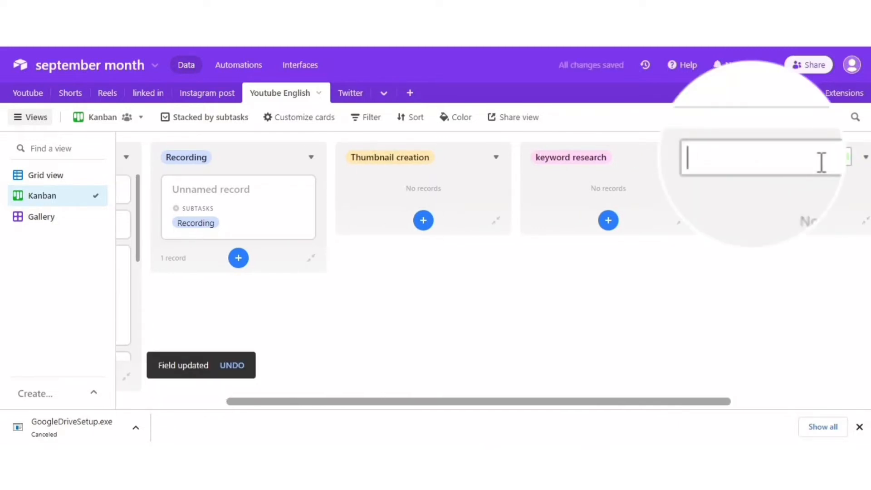
text(upload)
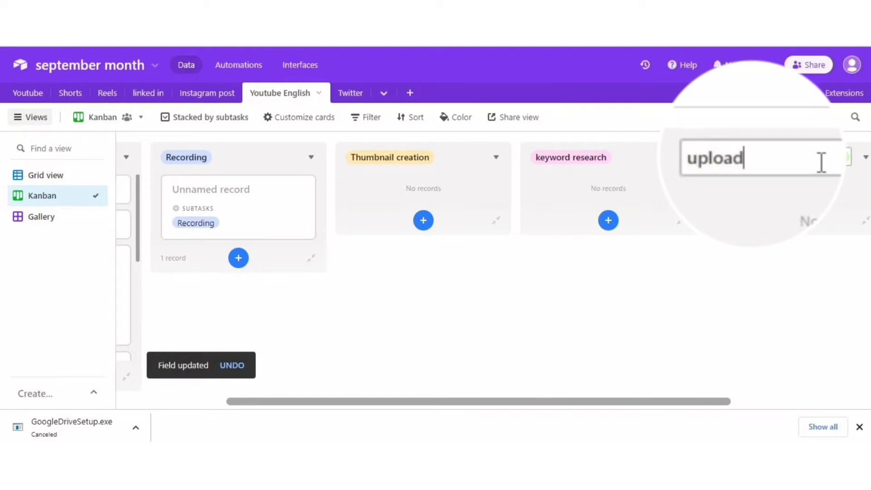
click(844, 156)
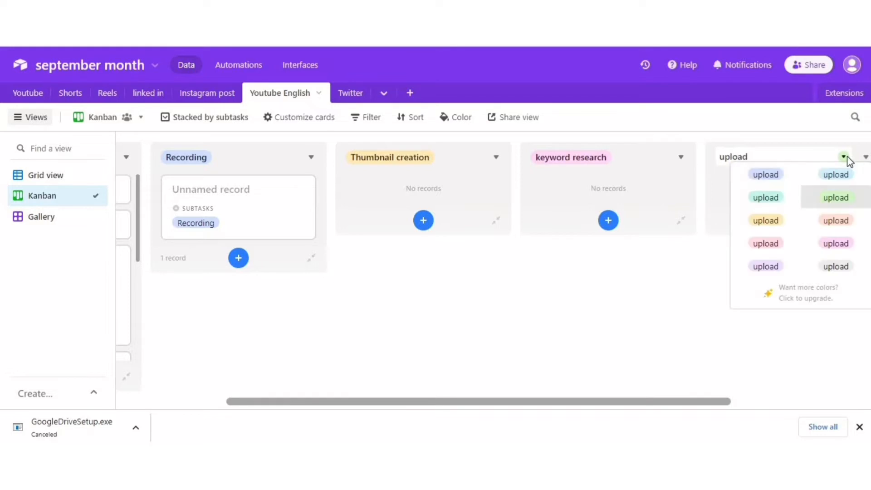
click(835, 221)
Switch to the Instagram post table and hide, then restore, the Status field on its Kanban cards.
click(207, 93)
click(296, 118)
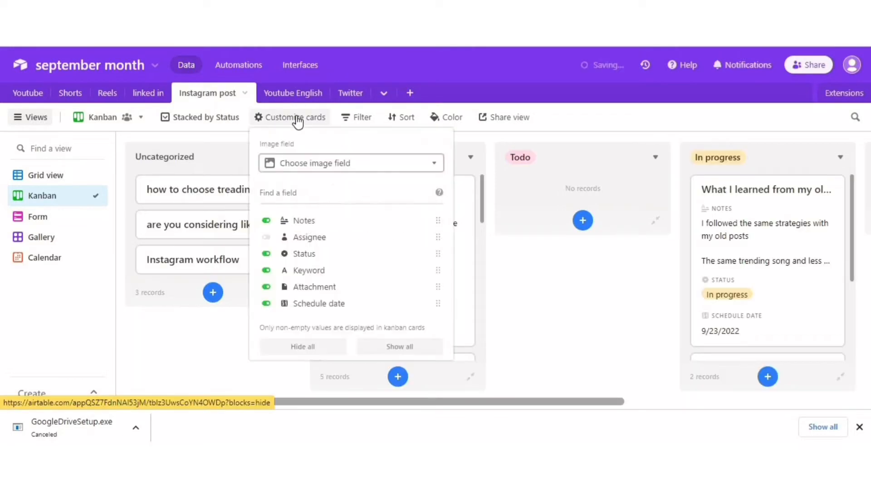
click(267, 255)
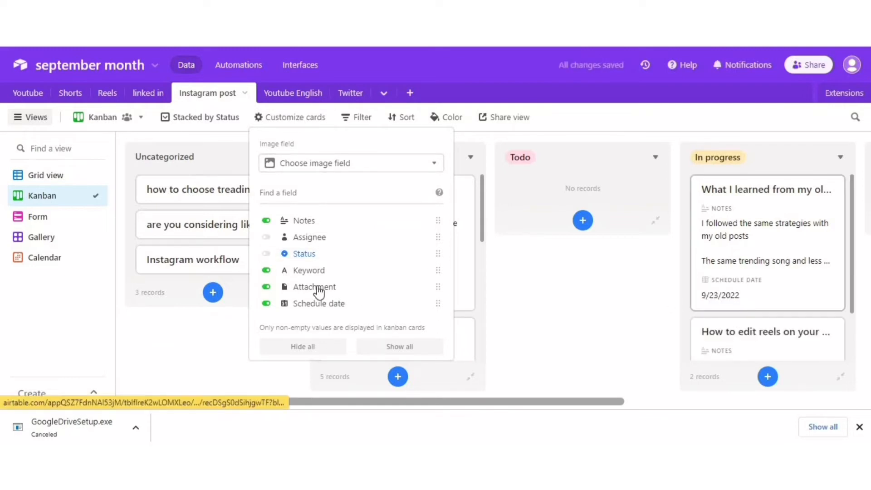
click(267, 255)
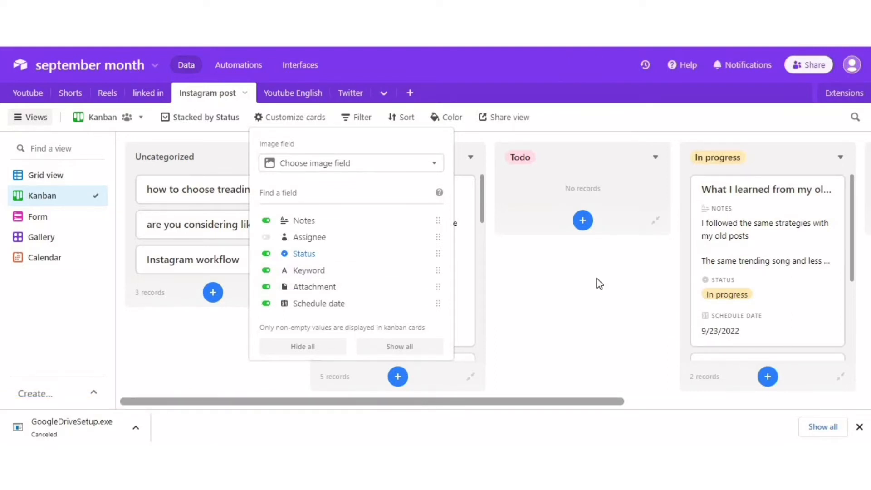
Filter the Instagram post Kanban view to records where Status is Done.
click(357, 117)
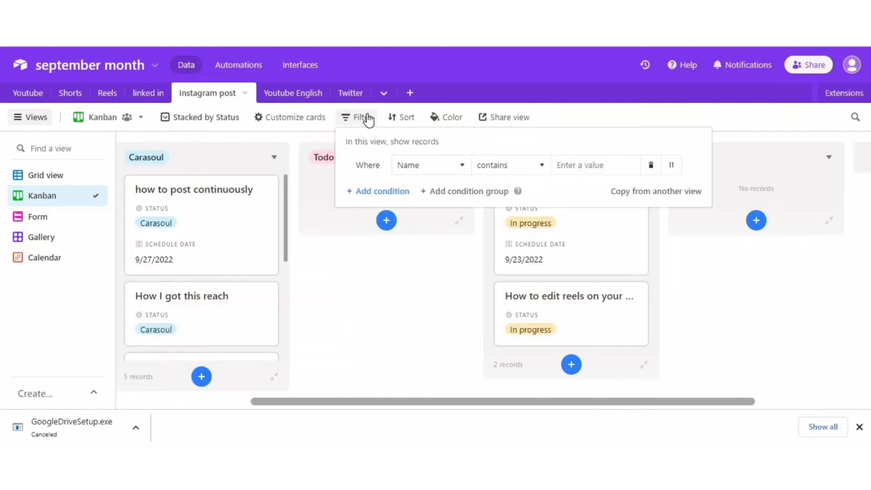
click(461, 167)
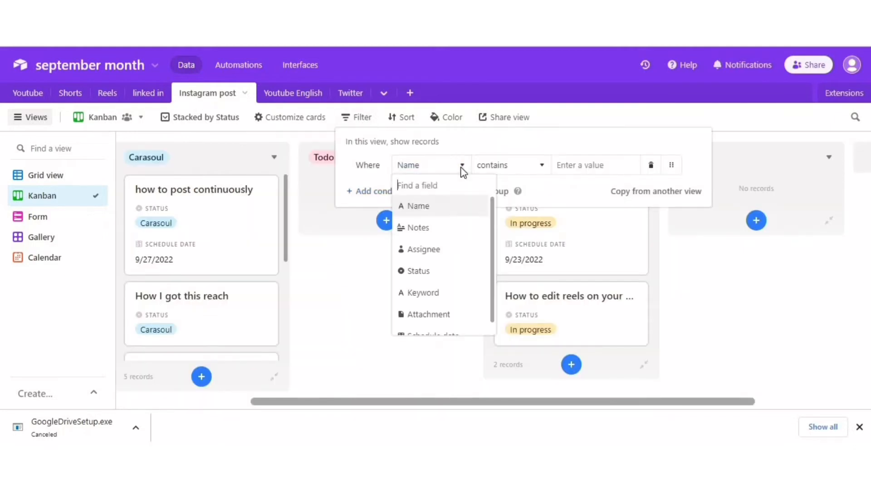
click(453, 279)
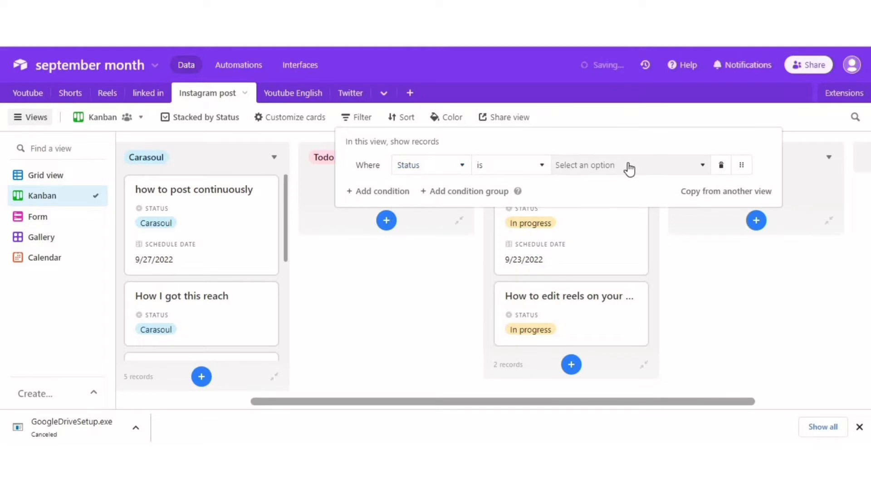
click(701, 167)
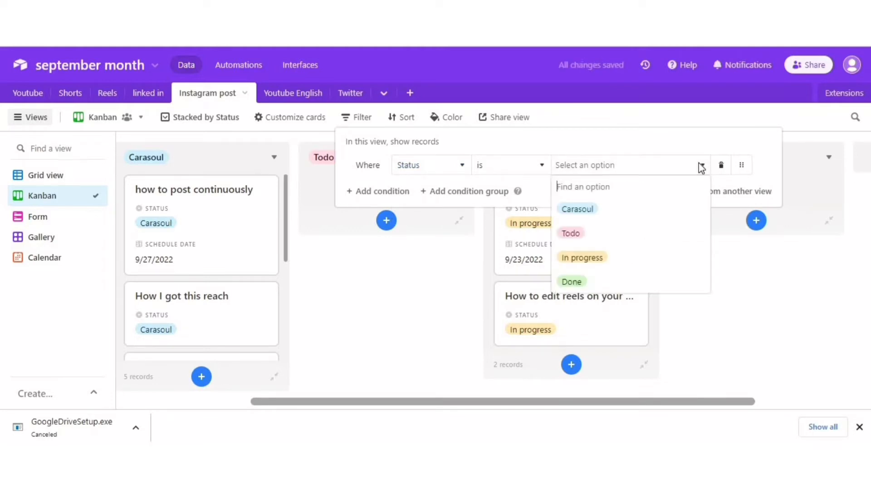
click(609, 288)
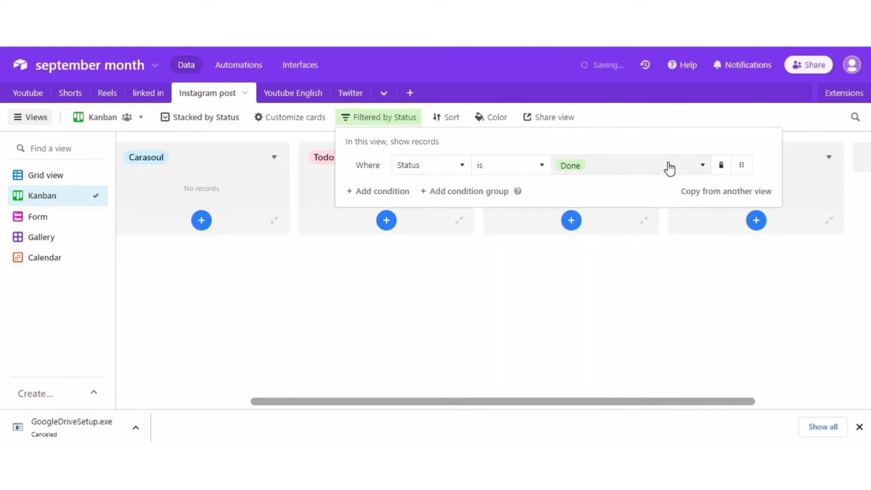
Change the Status filter's value to In progress and add a second filter condition on the Name field.
click(670, 167)
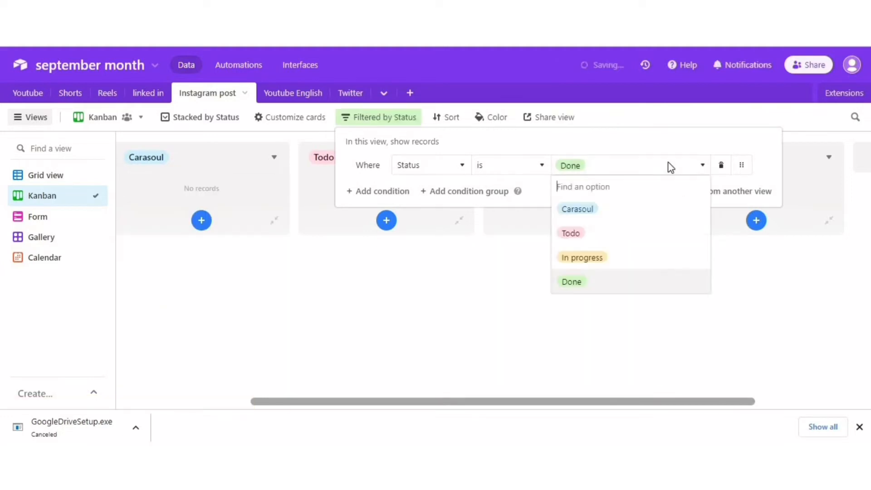
click(595, 260)
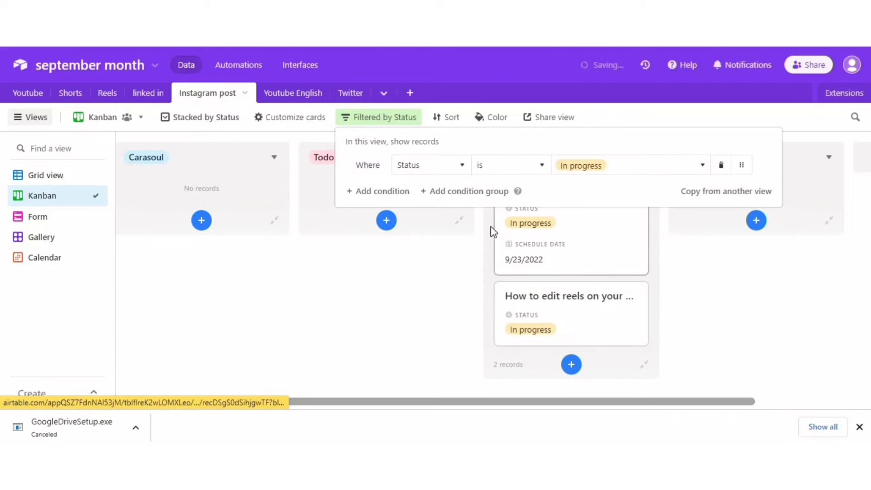
click(388, 193)
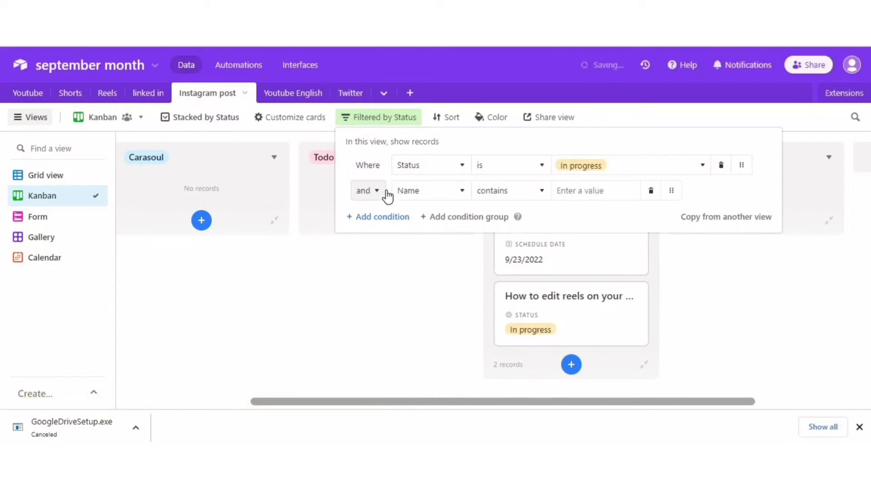
click(436, 192)
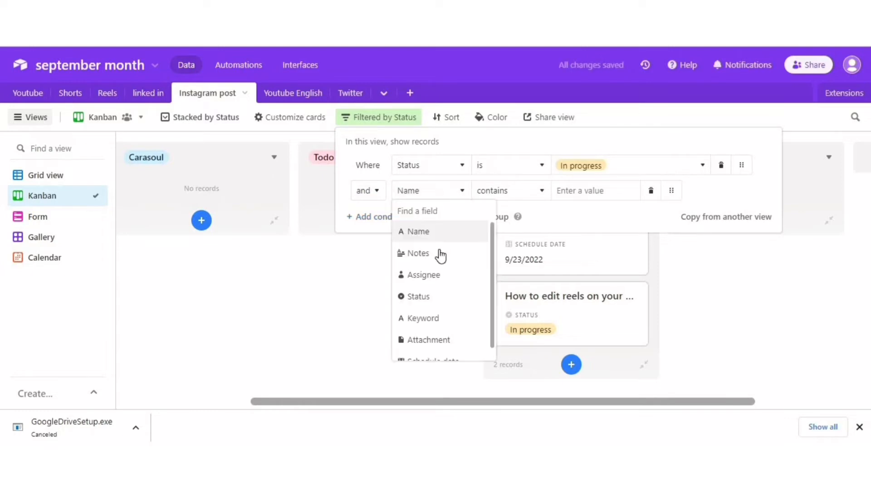
Try sorting the Kanban cards by Status and by Schedule date, and remove the sort.
click(401, 117)
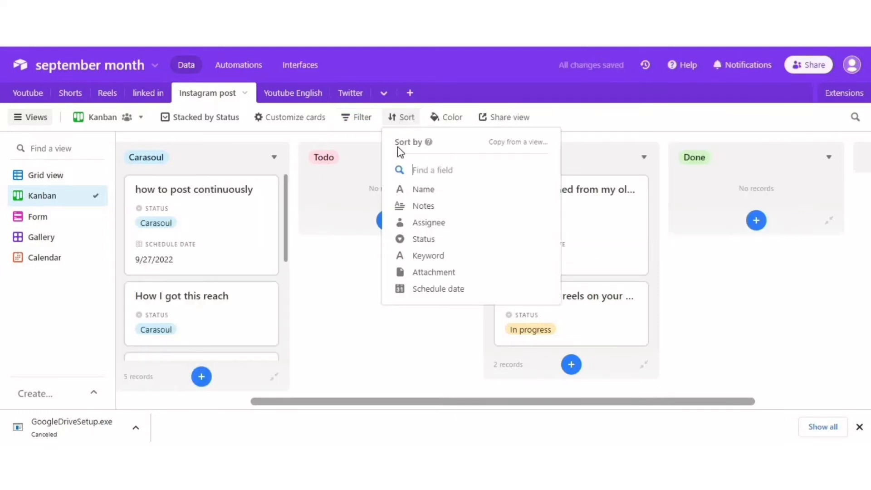
click(419, 238)
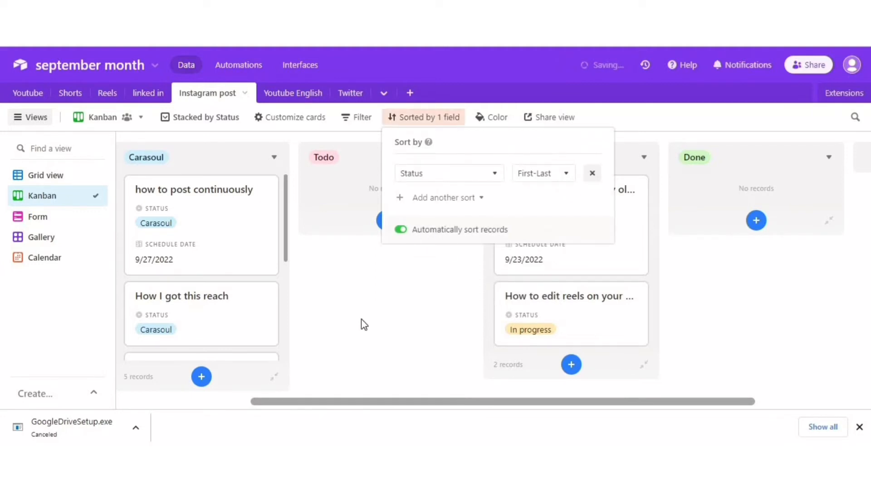
click(433, 177)
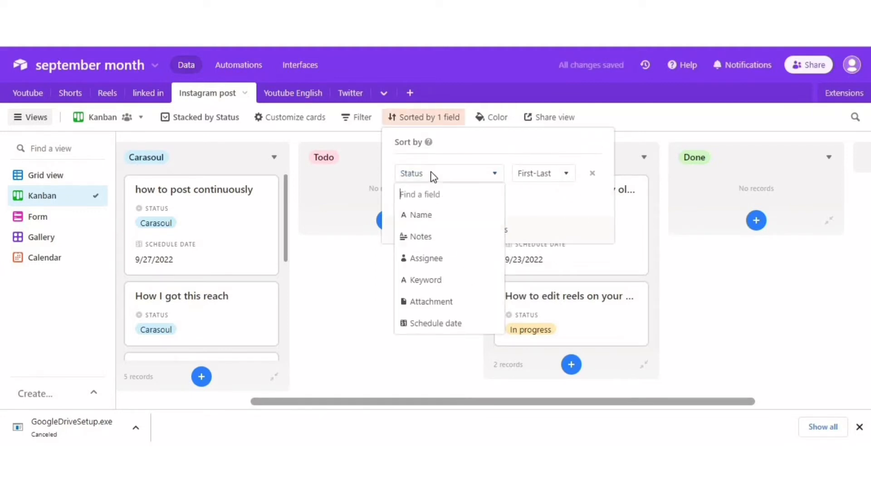
click(418, 323)
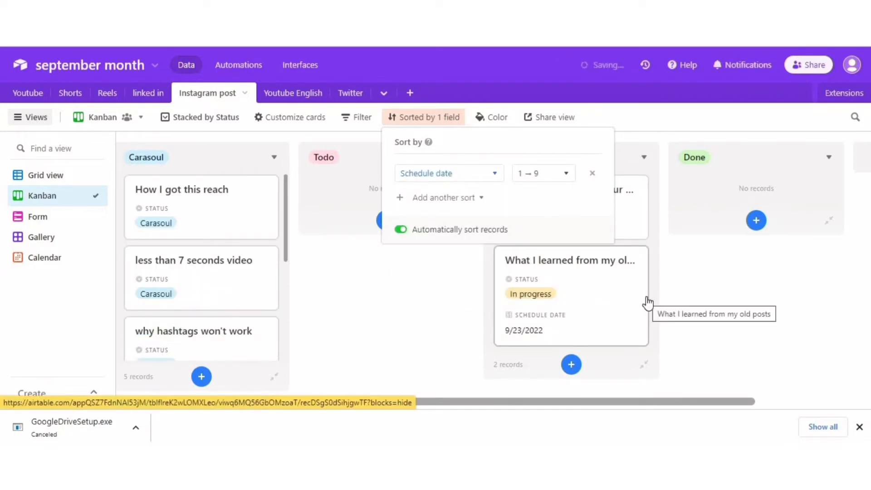
click(592, 173)
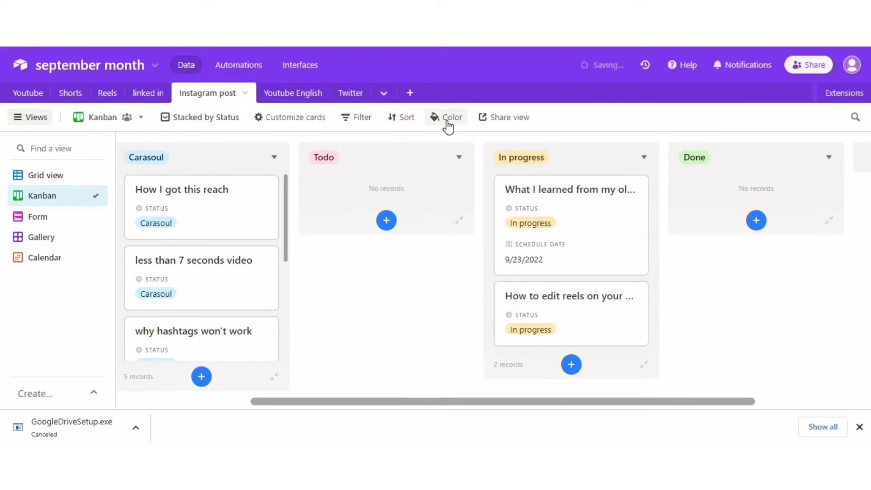
Examine the record coloring option and the shareable link option of the Instagram post Kanban view.
click(447, 119)
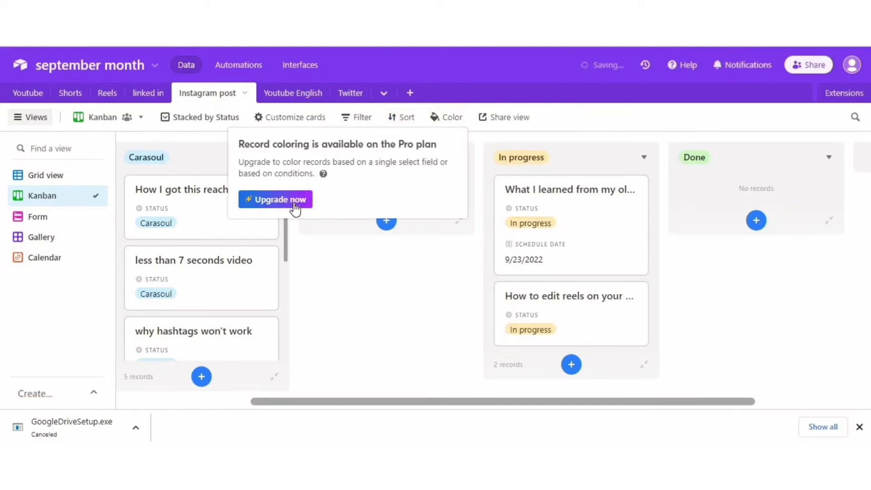
click(411, 294)
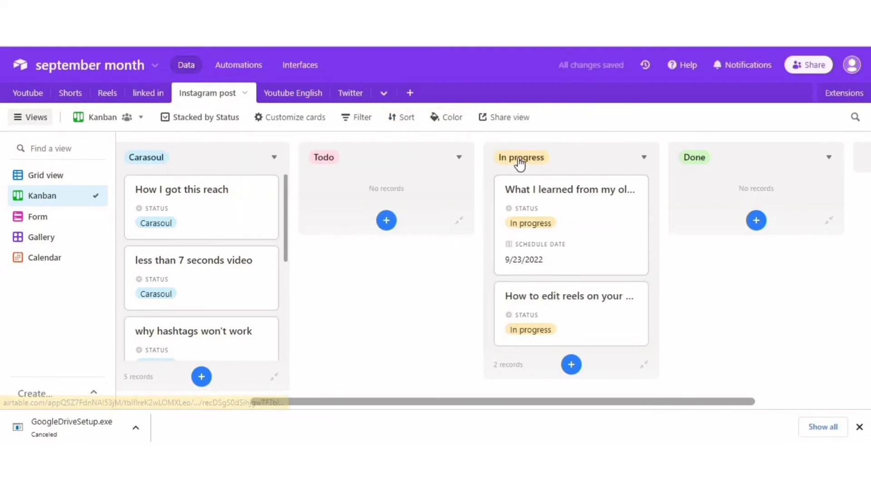
click(495, 121)
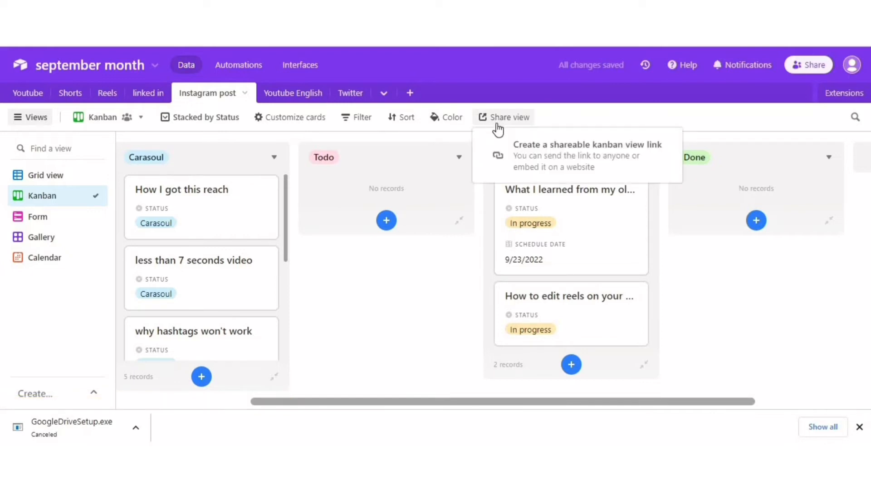
click(557, 157)
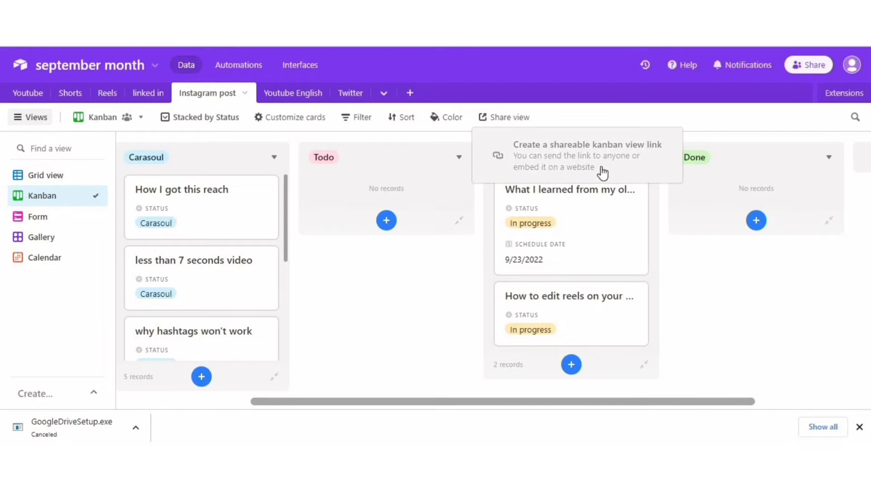
click(684, 259)
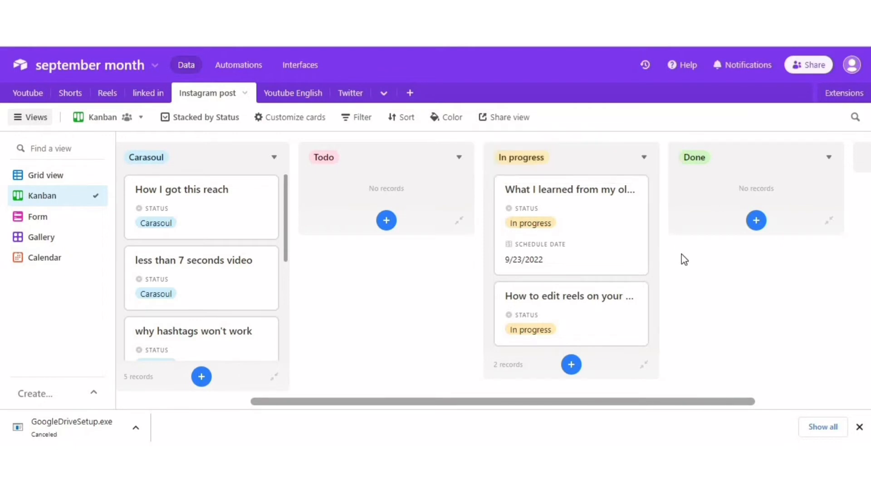
Add a new unnamed record to the Todo stack, keeping its Status as Todo.
scroll(635, 240, left, 4)
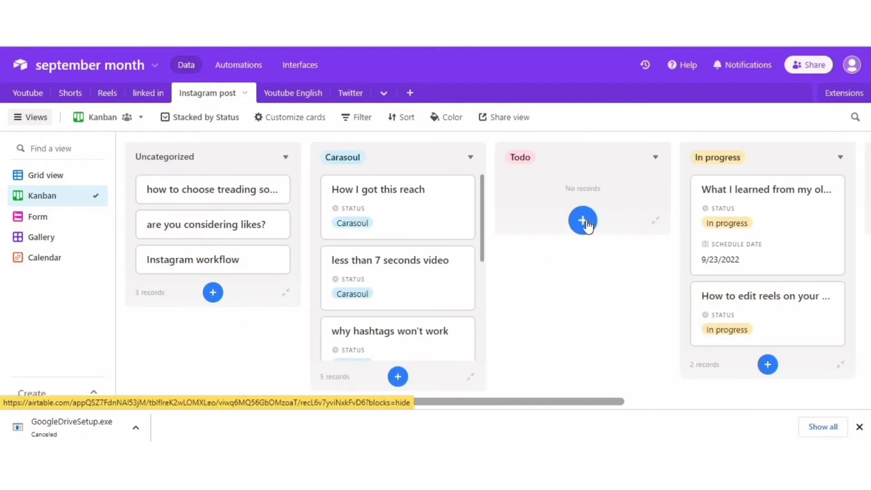
click(584, 221)
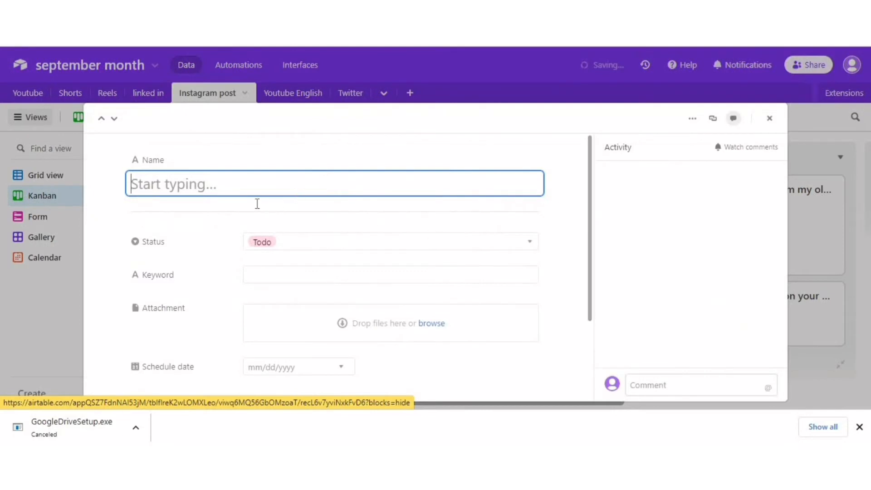
click(276, 247)
click(276, 248)
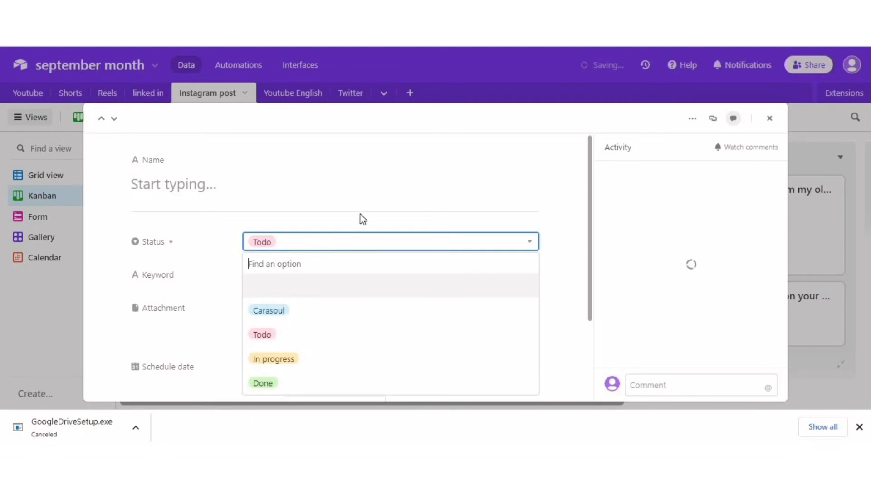
click(377, 191)
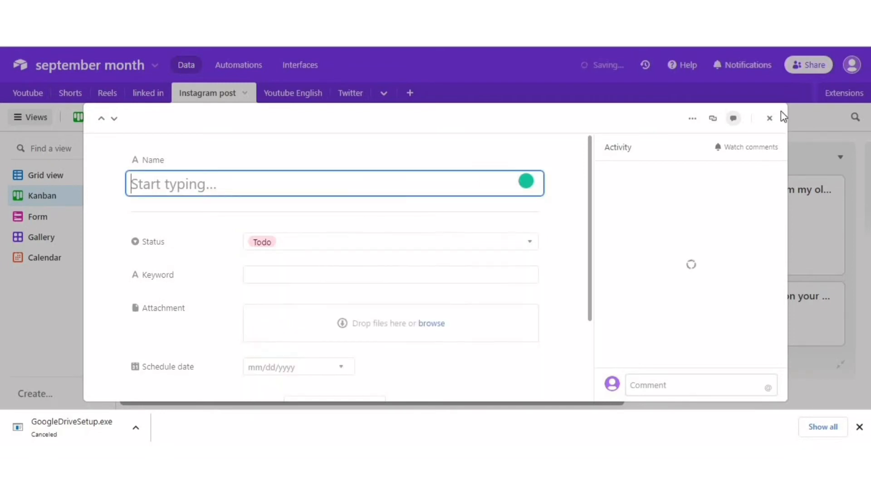
click(770, 119)
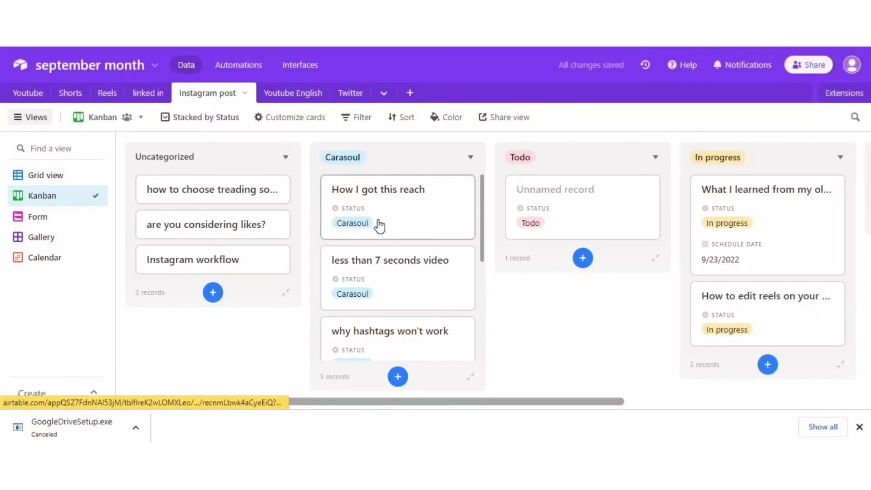
Open the "How I got this reach" card in the Carasoul stack, look through its fields and close it.
click(379, 225)
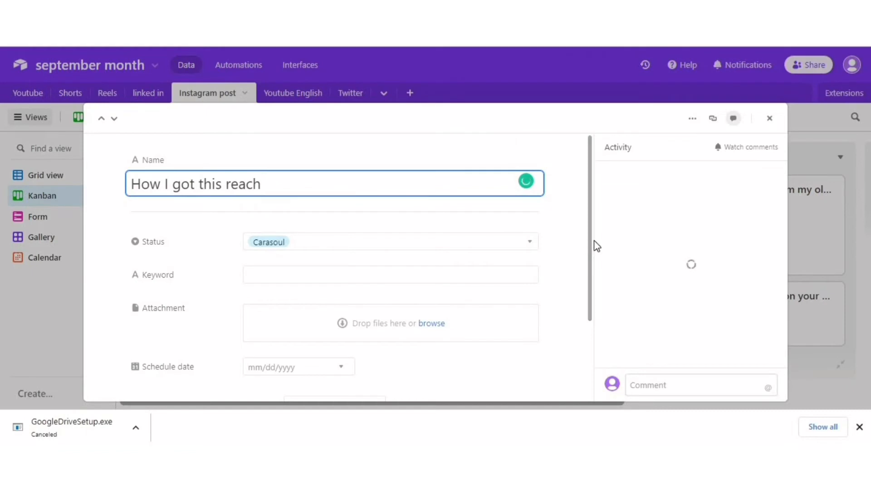
scroll(588, 318, down, 3)
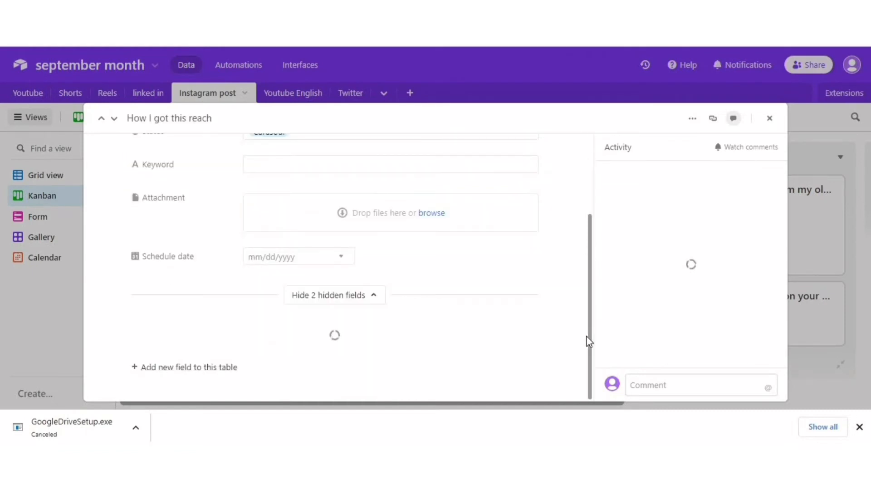
click(769, 119)
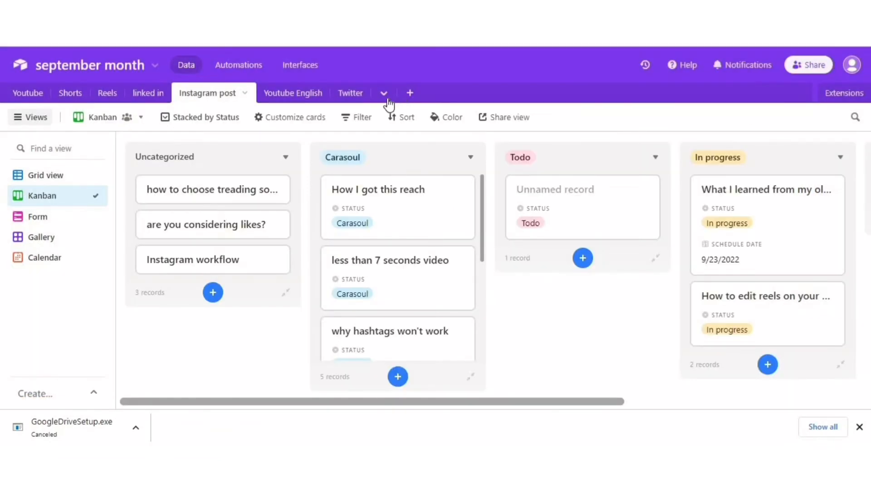
Open the "How to get 1000 subs" record in the Twitter table and view the Assignee field's options.
click(351, 98)
click(181, 268)
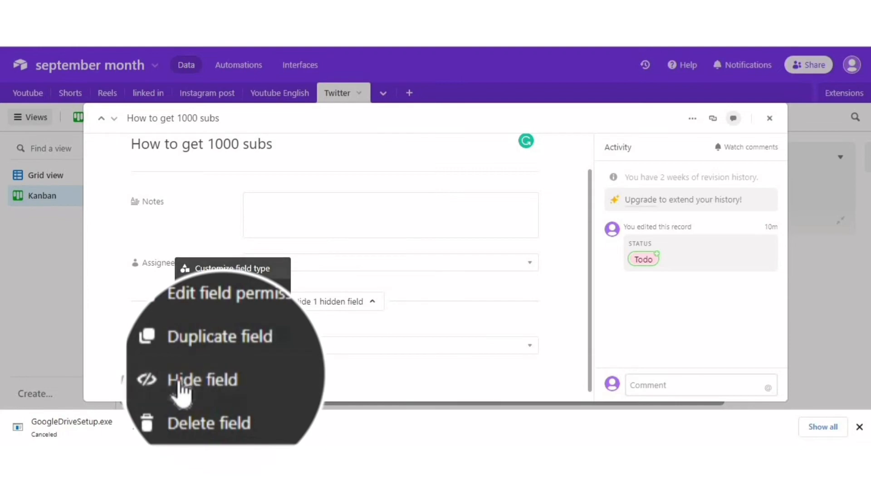
click(330, 389)
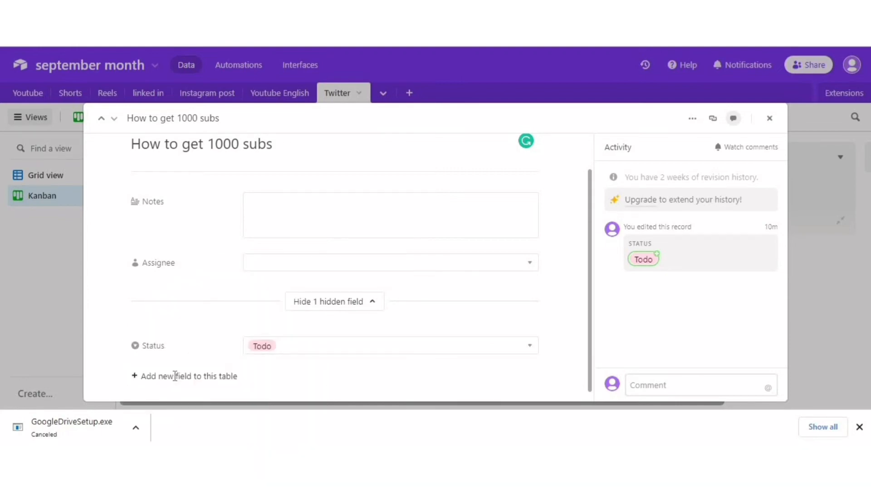
Add a new field of type Attachment to the Twitter table from the expanded record.
click(122, 377)
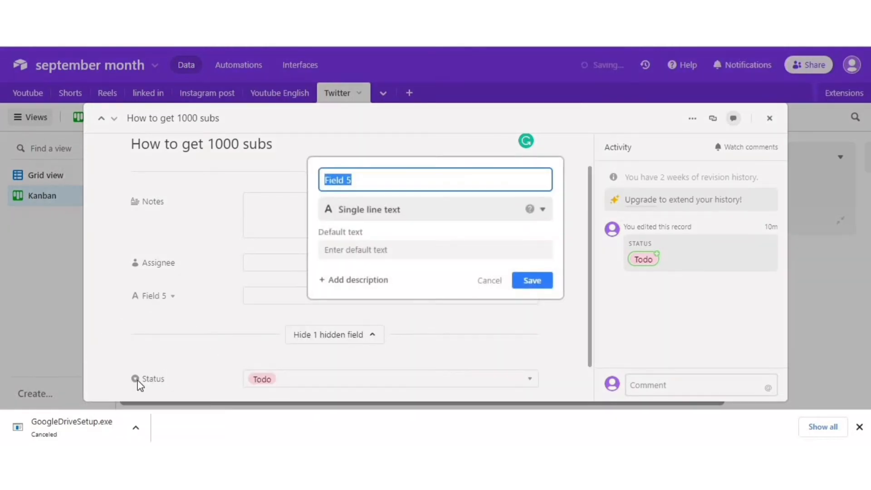
click(436, 207)
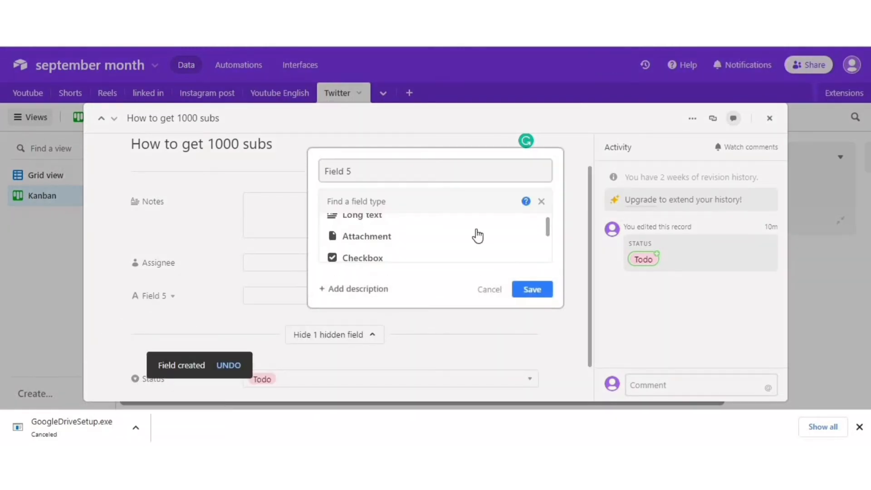
click(444, 243)
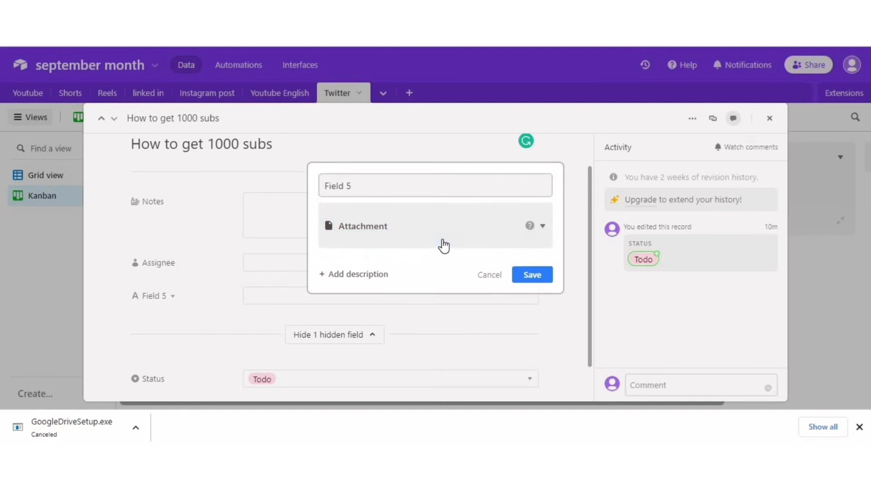
click(540, 270)
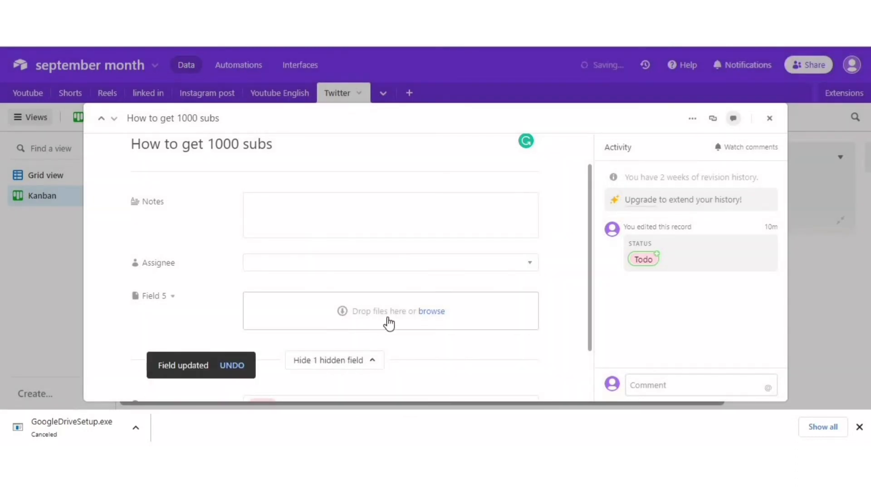
Rename the attachment field as Photo.
click(172, 297)
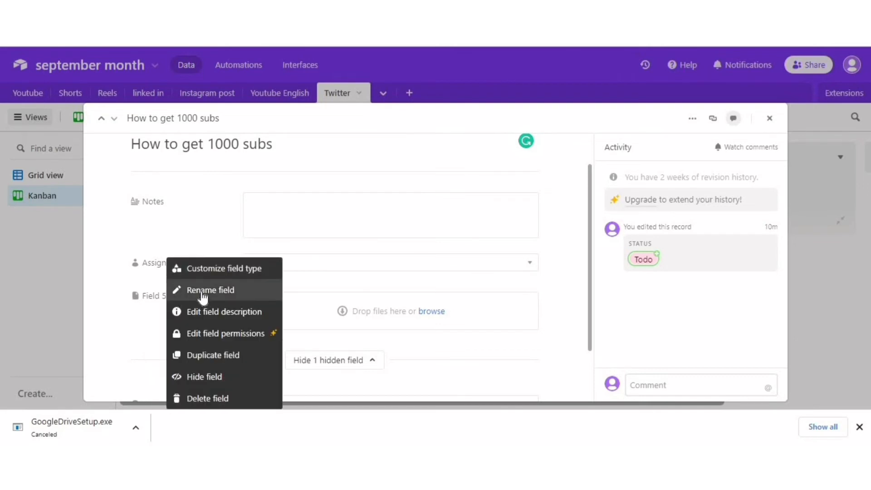
click(202, 292)
key(BackSpace)
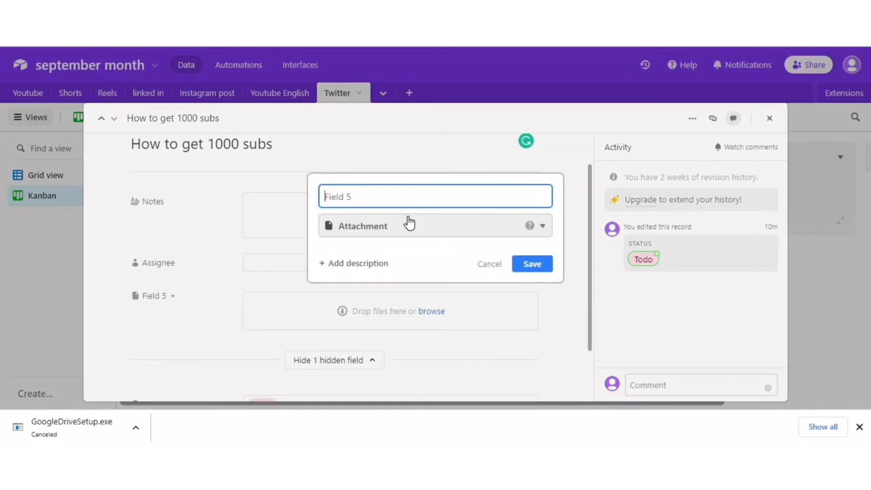
text(Photo)
key(Return)
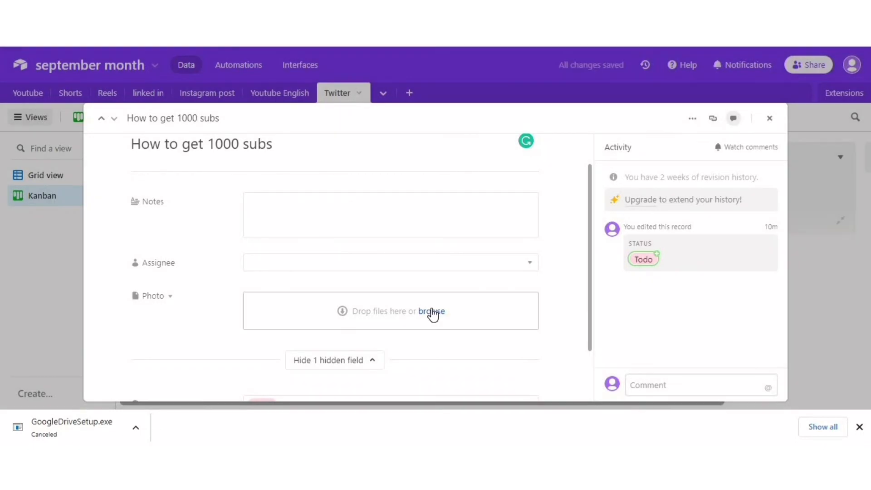
View the upload sources for the record's Photo attachment field, including Link (URL), and close the uploader without adding a file.
click(433, 312)
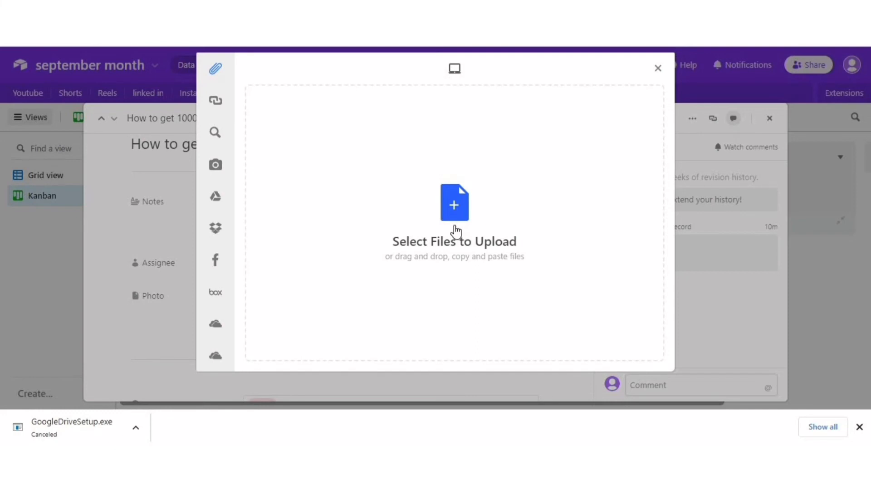
mouse_move(217, 105)
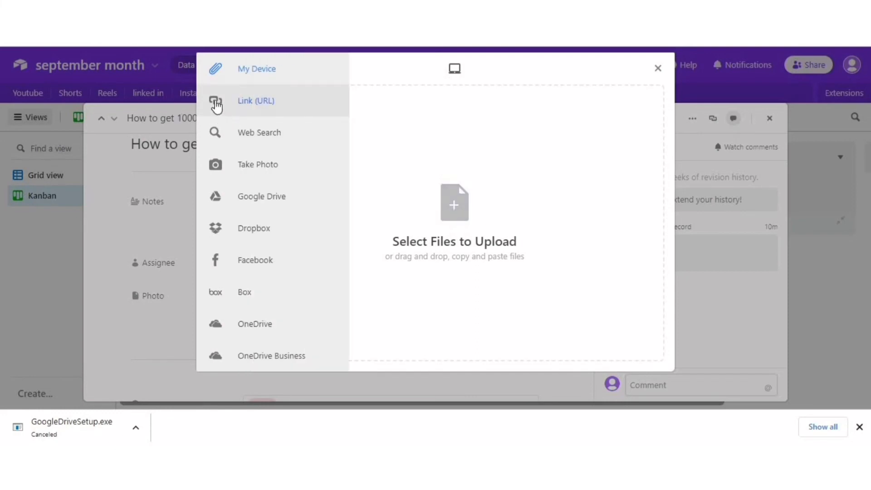
click(216, 105)
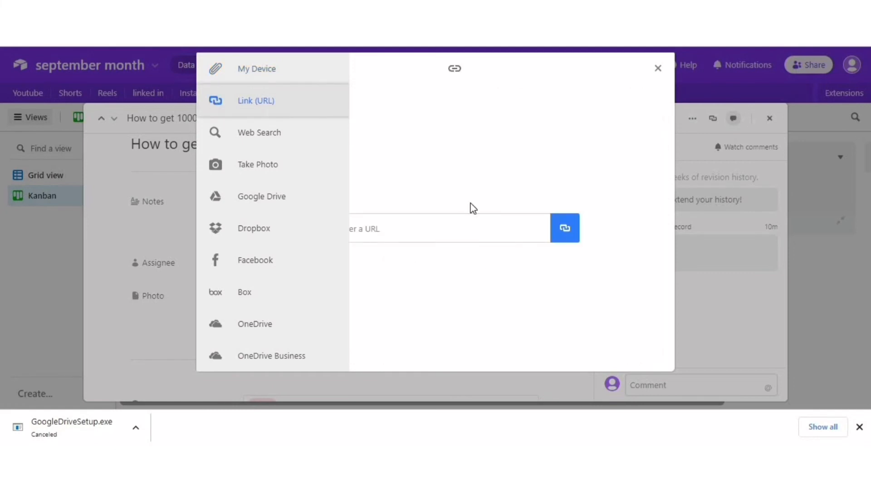
mouse_move(233, 129)
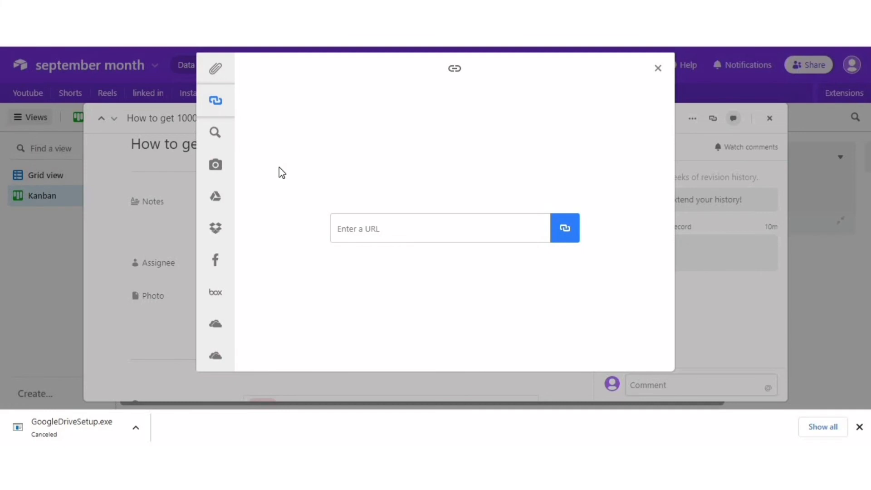
click(780, 64)
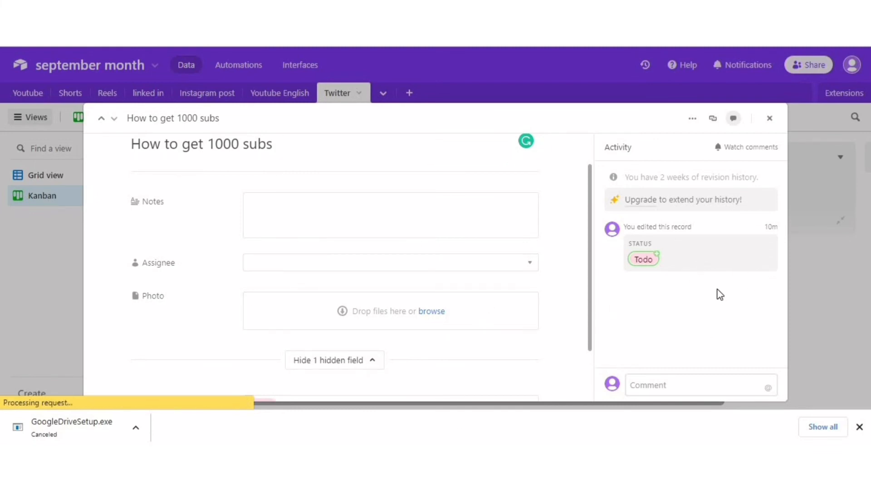
Post the comment "edit video" on the "How to get 1000 subs" record and open the comment's options.
click(645, 382)
text(edit)
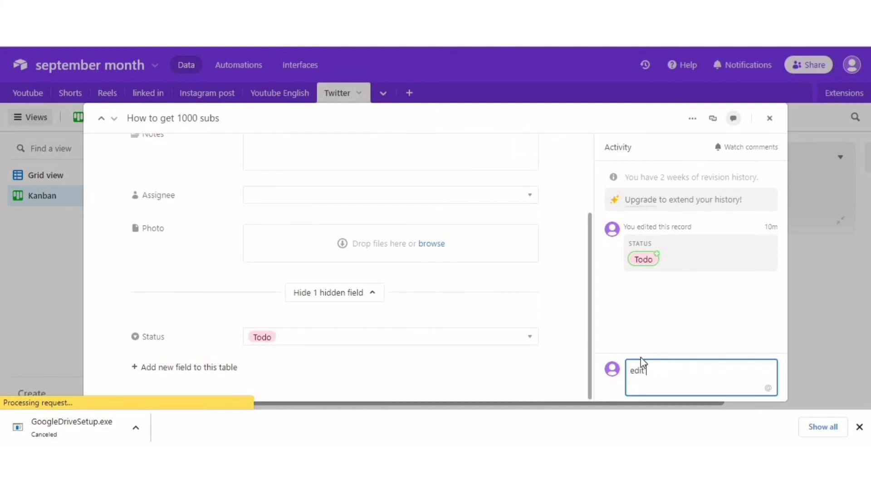
text( video)
key(Return)
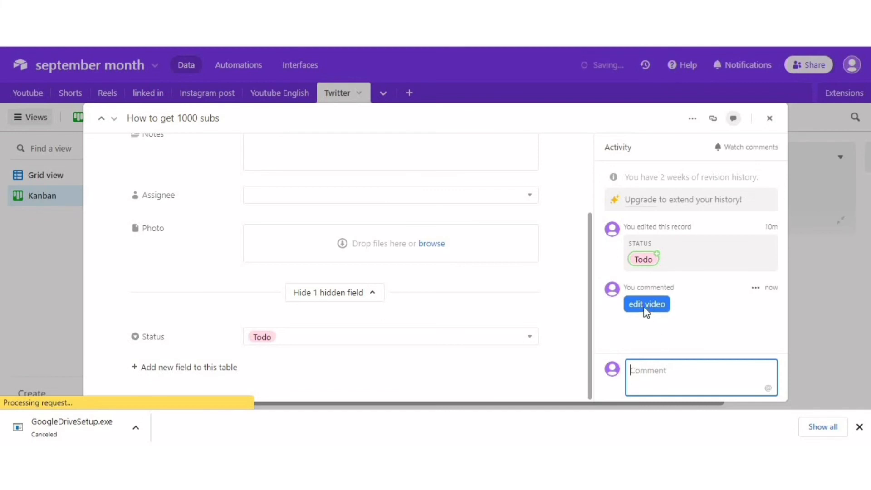
click(757, 293)
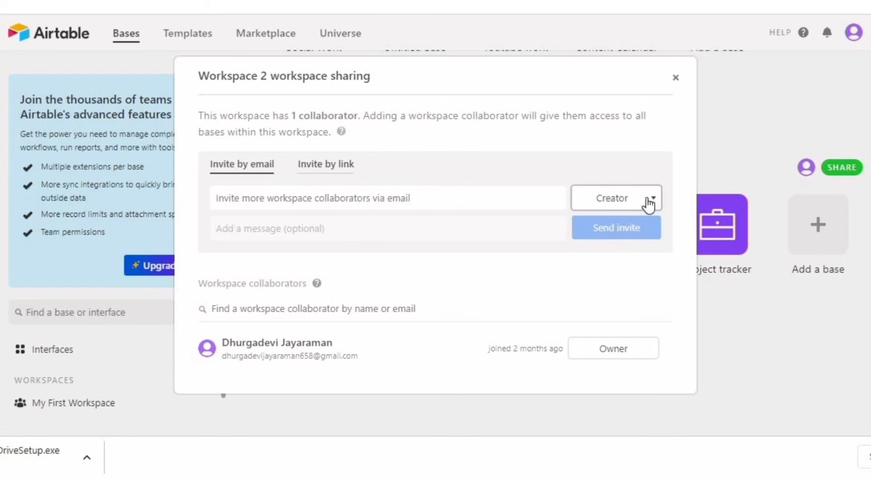
View the permission levels available for inviting collaborators to Workspace 2, keeping Creator selected.
click(648, 204)
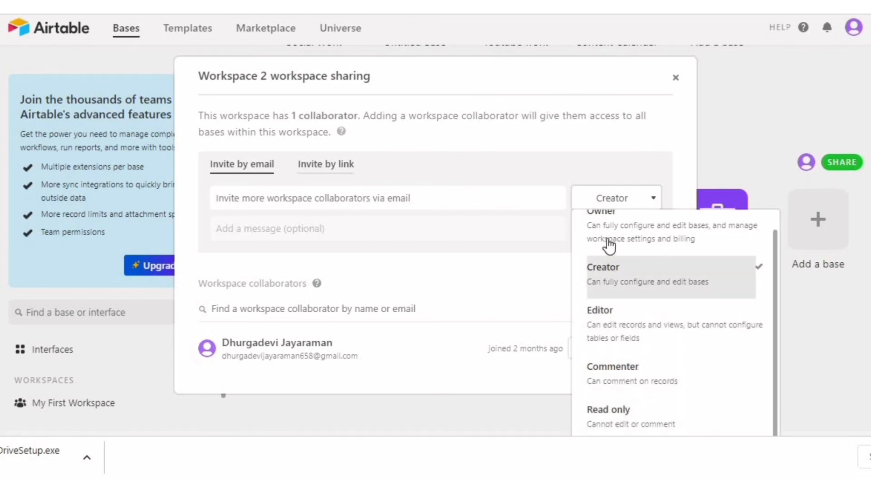
click(492, 302)
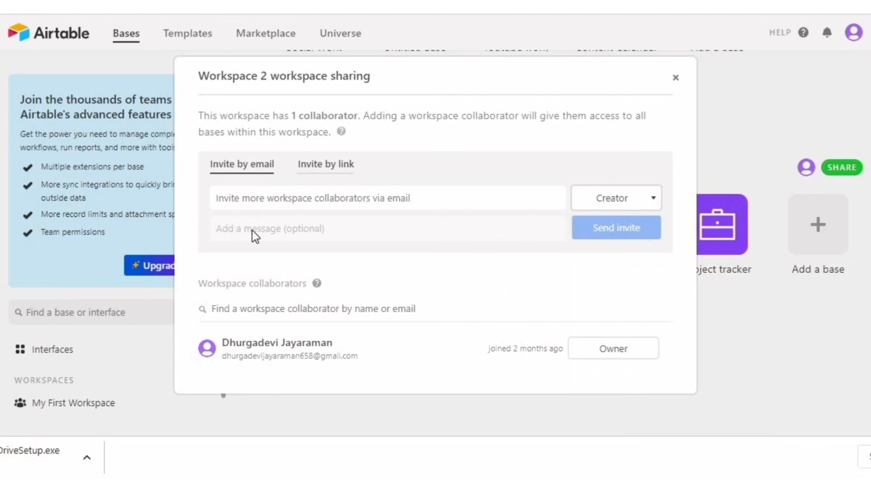